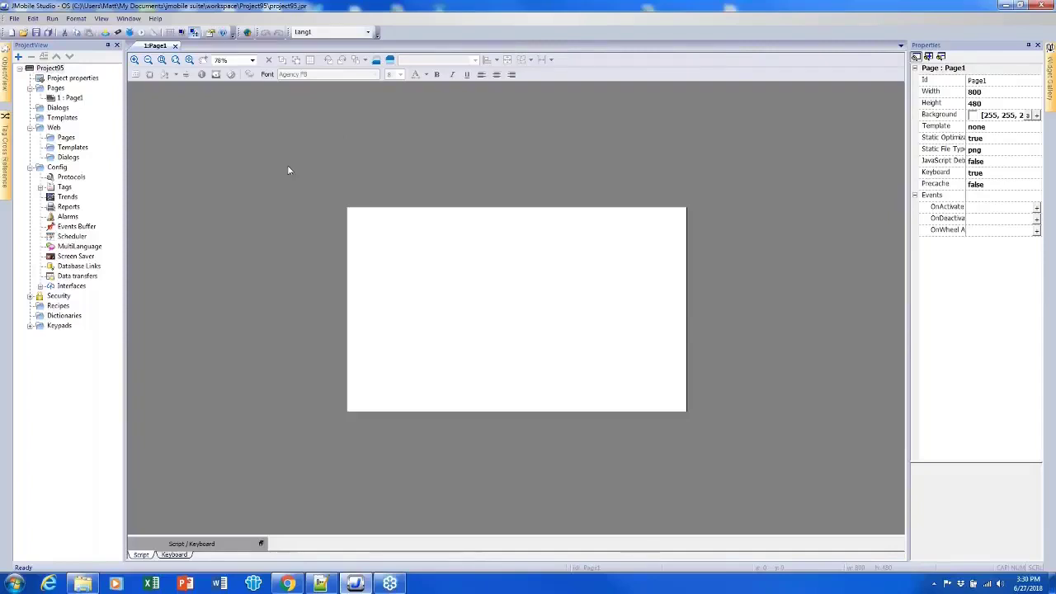
Step: Zoom in on the page and select Config > Protocols in the ProjectView tree
{"action": "left_click", "coordinate": [134, 61]}
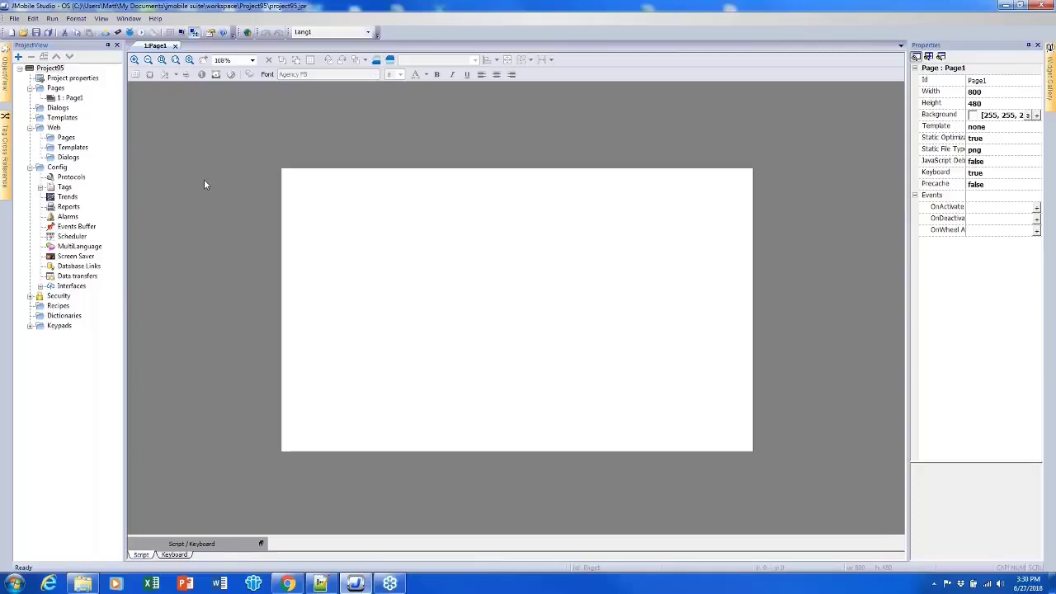
{"action": "left_click", "coordinate": [66, 177]}
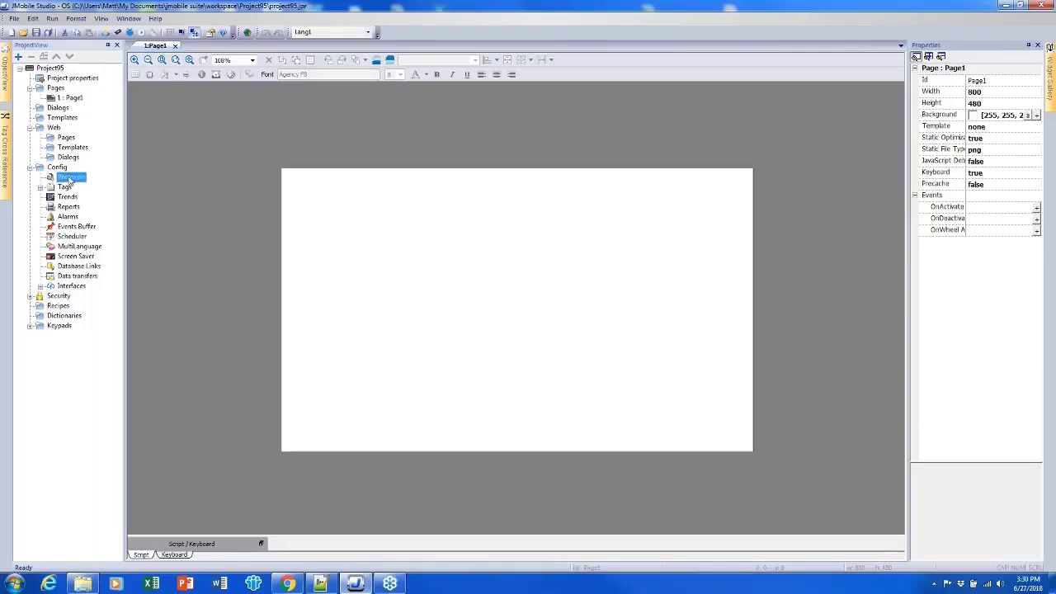
Step: Open the Protocols editor, add a new protocol row, and scroll its PLC list toward Modbus TCP
{"action": "double_click", "coordinate": [70, 178]}
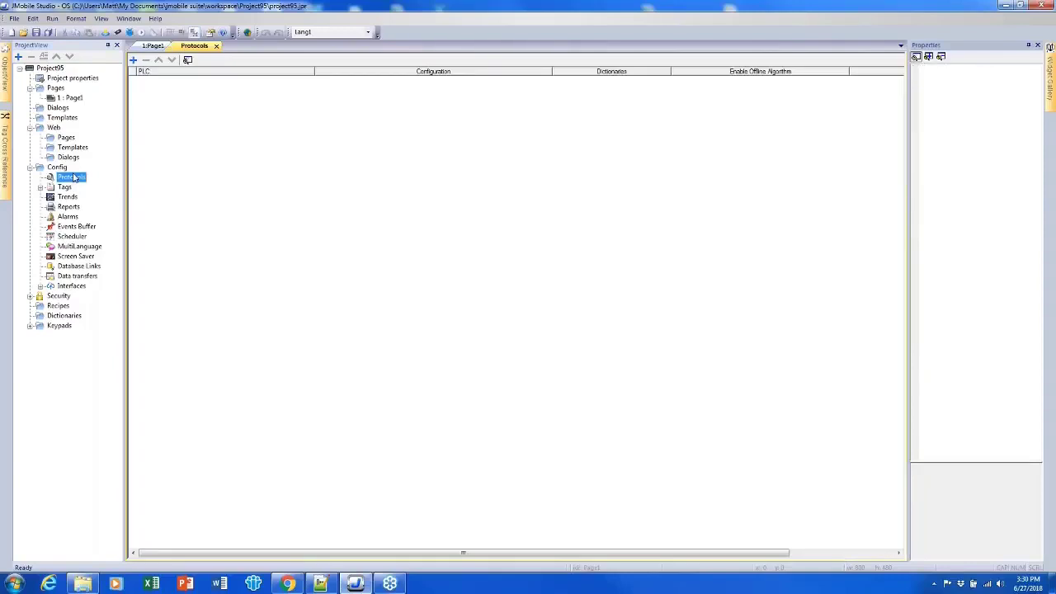
{"action": "left_click", "coordinate": [133, 60]}
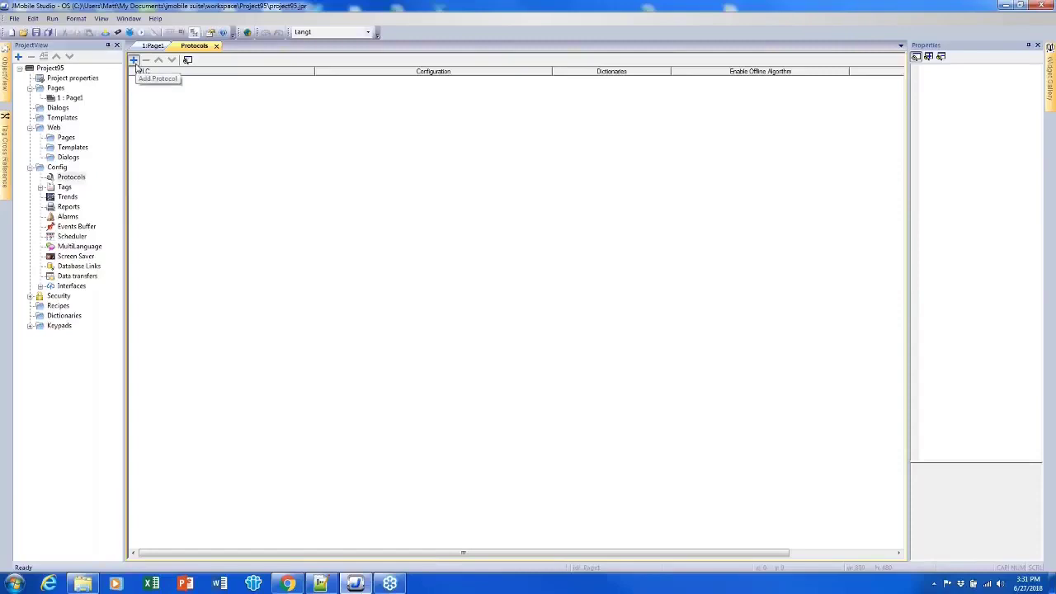
{"action": "left_click", "coordinate": [311, 80]}
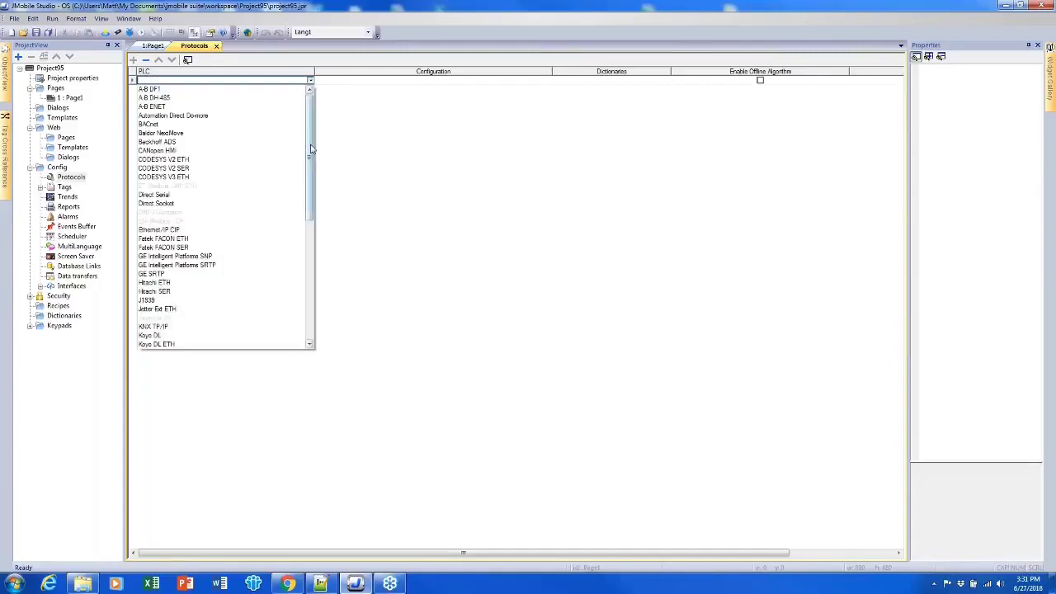
{"action": "mouse_move", "coordinate": [312, 157]}
{"action": "left_mouse_down"}
{"action": "mouse_move", "coordinate": [312, 173]}
{"action": "mouse_move", "coordinate": [312, 157]}
{"action": "left_mouse_up"}
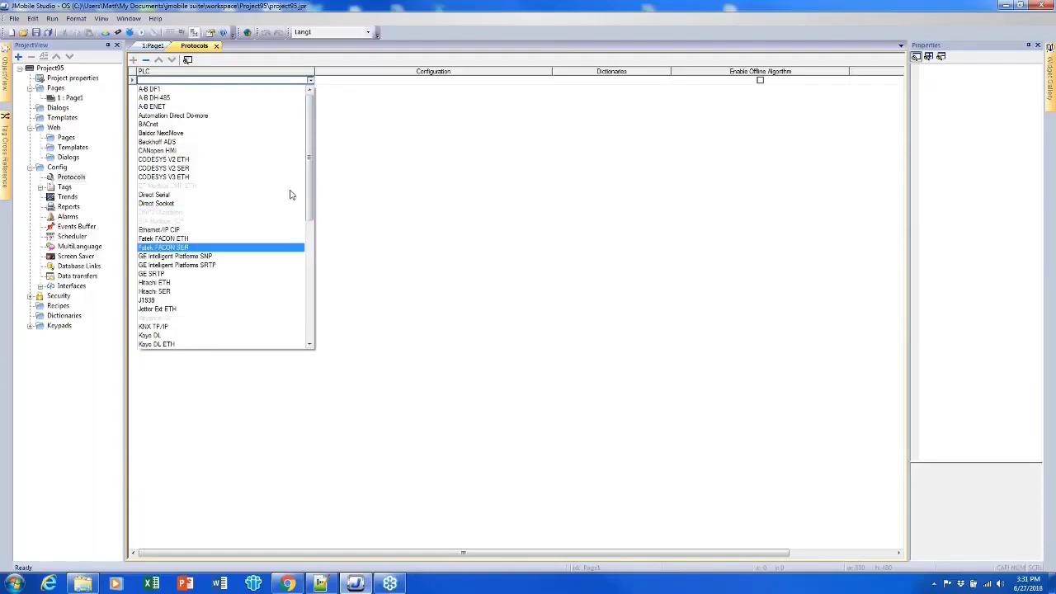
{"action": "left_click_drag", "start_coordinate": [311, 169], "coordinate": [317, 211]}
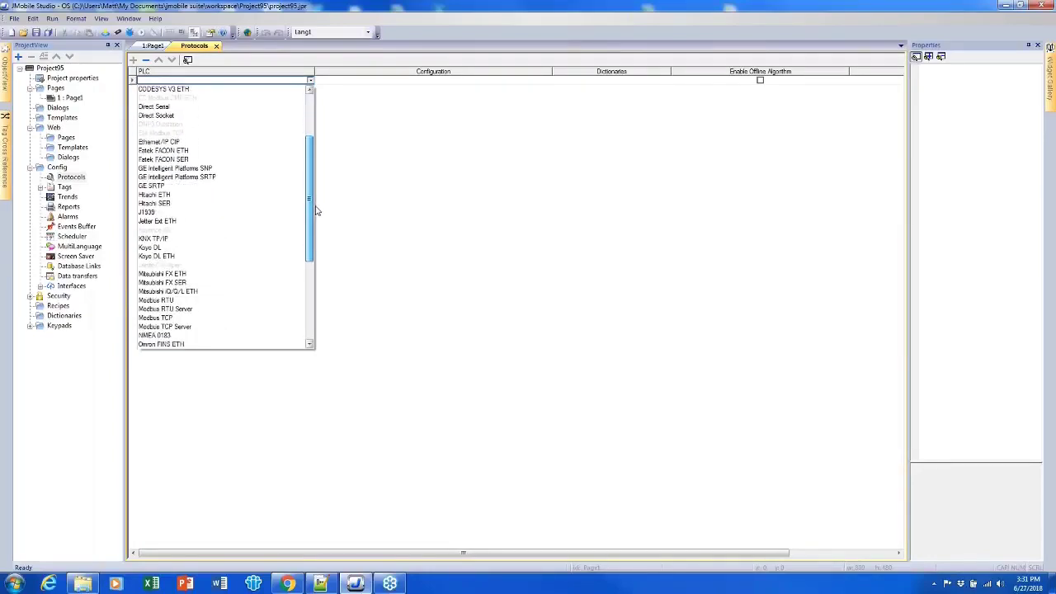
Step: Choose Modbus TCP for the new row and start entering IP address 10.0.0.1
{"action": "left_click", "coordinate": [241, 317]}
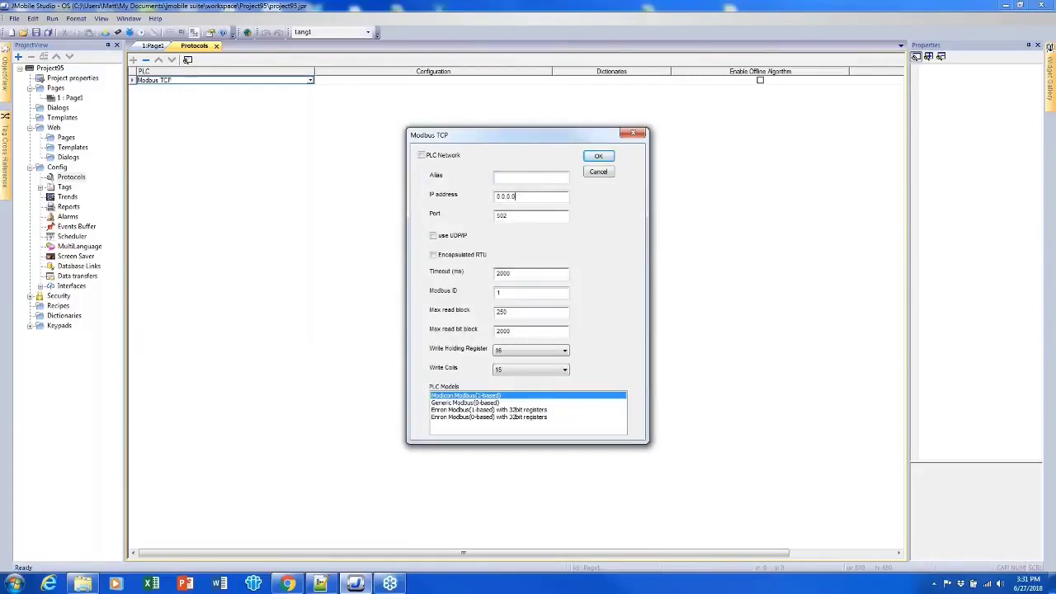
{"action": "left_click_drag", "start_coordinate": [516, 196], "coordinate": [477, 197]}
{"action": "type", "text": "10"}
Step: Enable PLC Network, begin adding a slave device, then cancel the slave dialog
{"action": "left_click", "coordinate": [421, 155]}
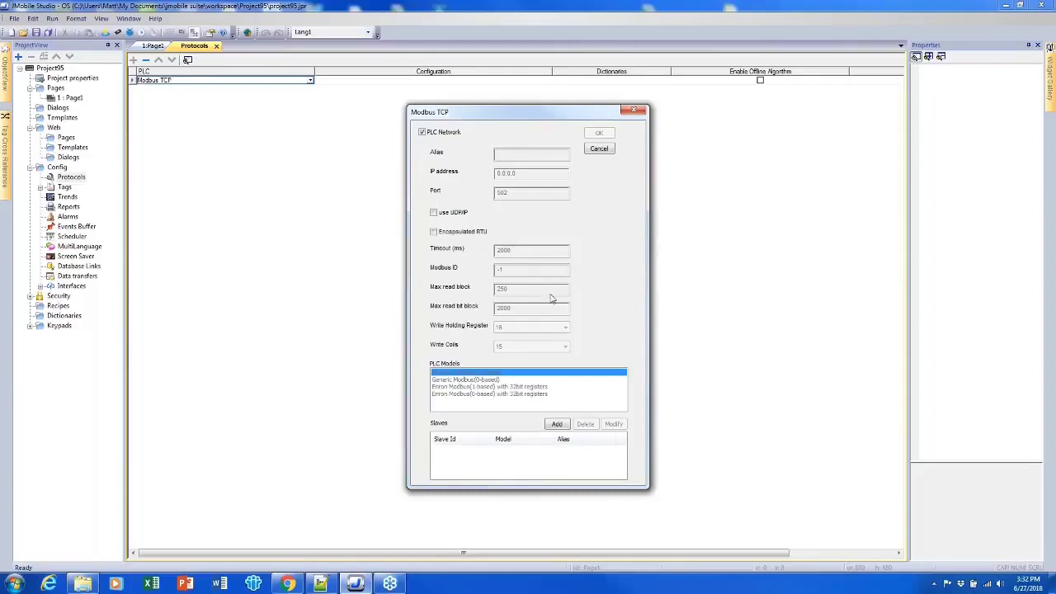
{"action": "left_click", "coordinate": [558, 424]}
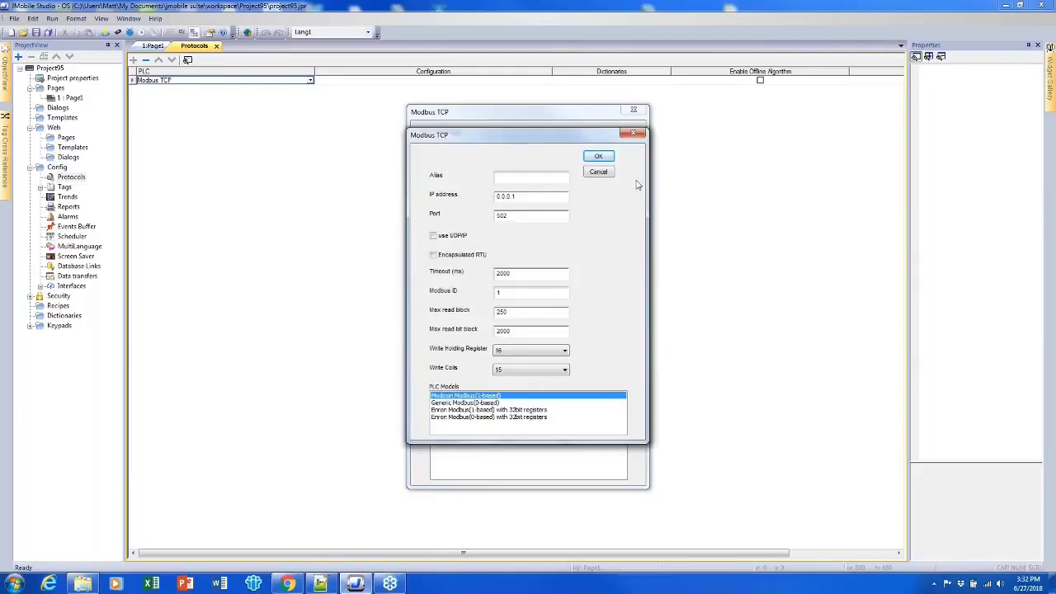
{"action": "left_click", "coordinate": [610, 173]}
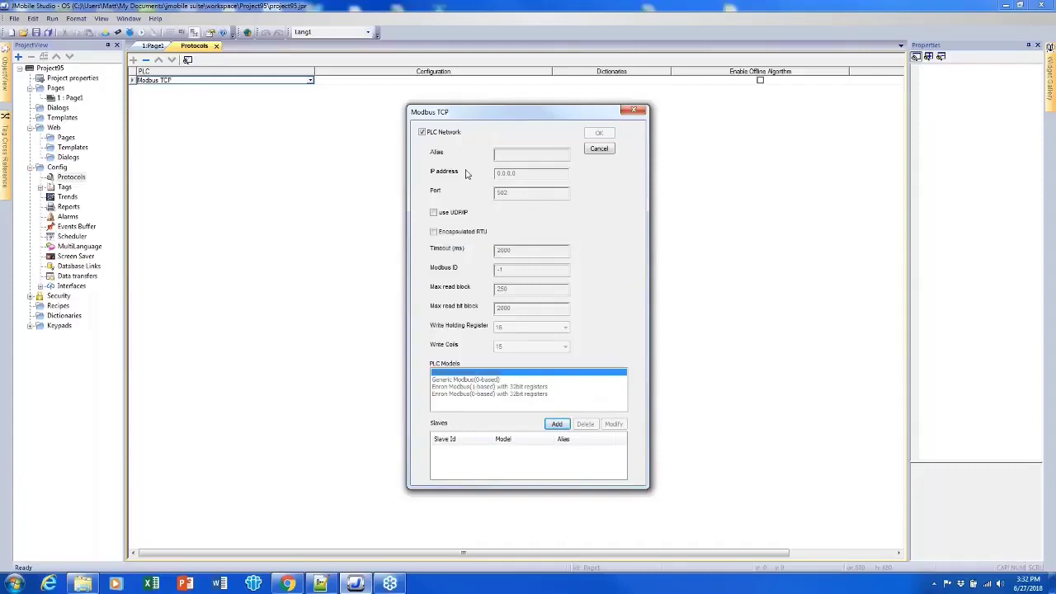
Step: Turn PLC Network off, set IP address 10.0.0.1 and confirm the Modbus TCP settings
{"action": "left_click", "coordinate": [443, 134]}
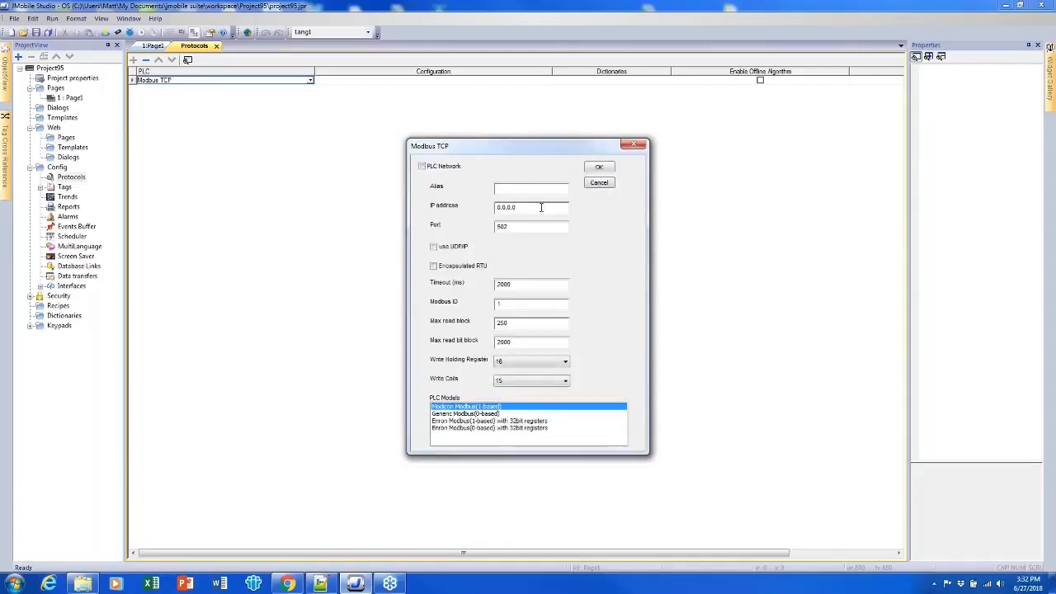
{"action": "left_click_drag", "start_coordinate": [537, 207], "coordinate": [448, 196]}
{"action": "type", "text": "10.0."}
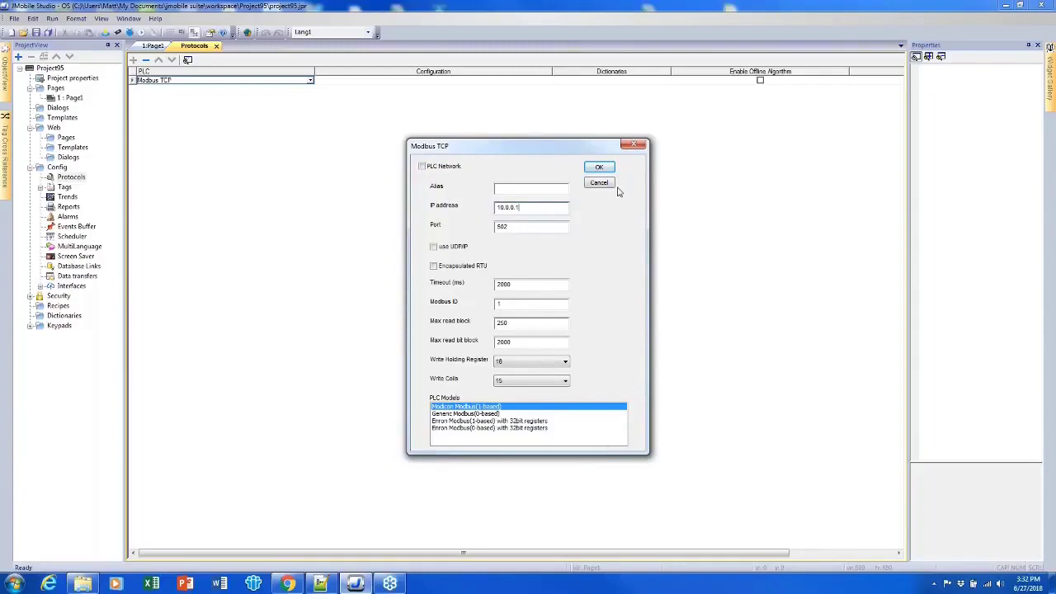
{"action": "left_click", "coordinate": [600, 169]}
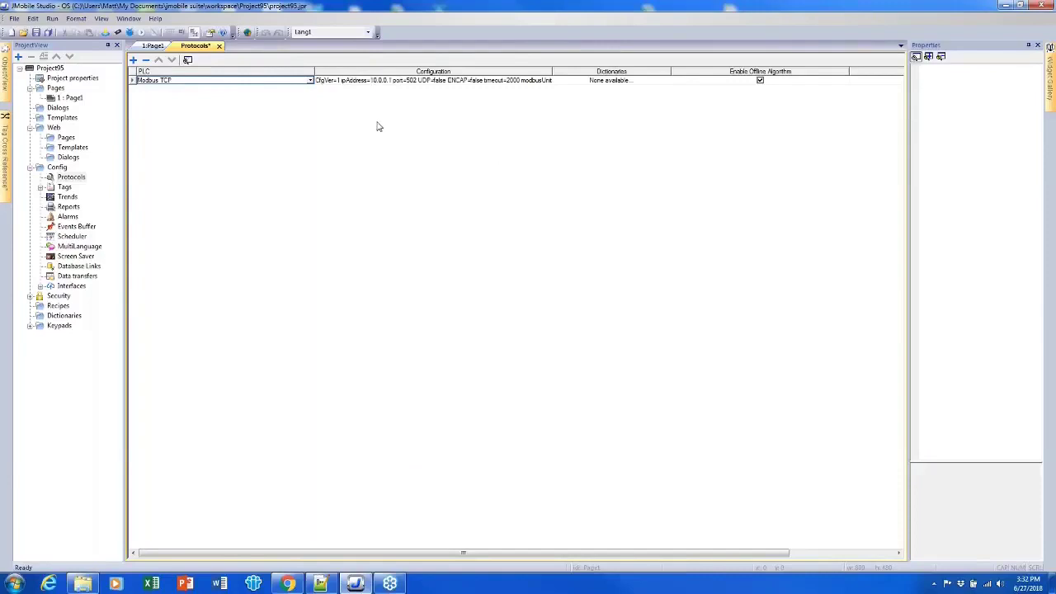
{"action": "left_click", "coordinate": [385, 85]}
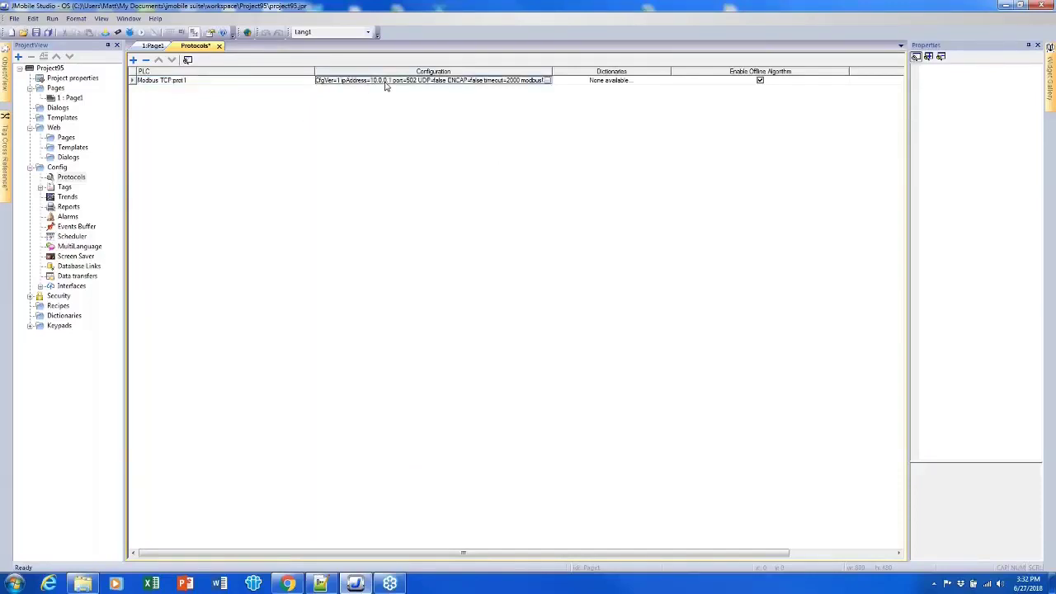
{"action": "left_click", "coordinate": [547, 81]}
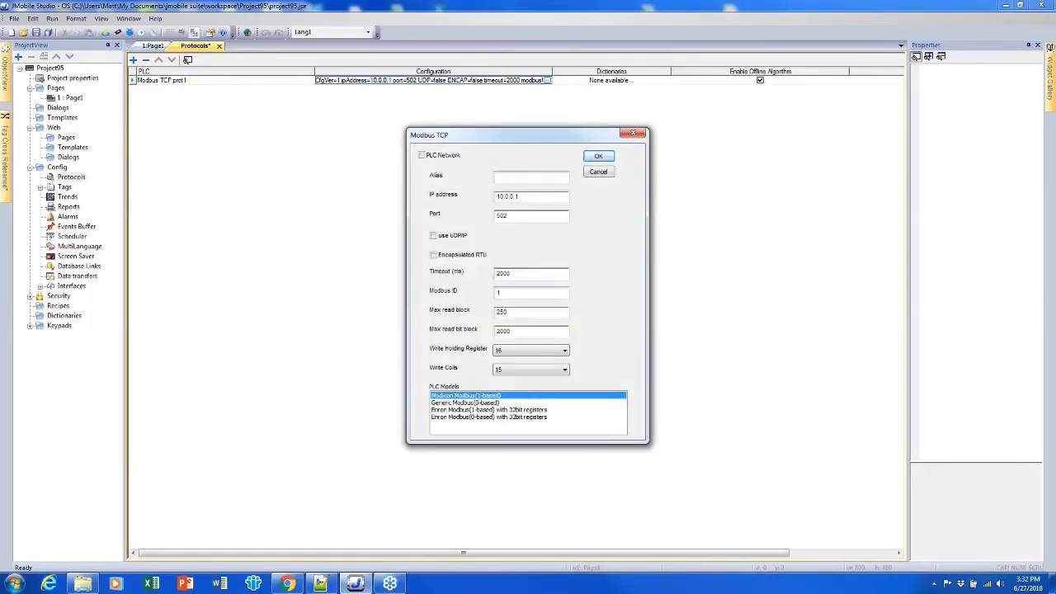
{"action": "left_click", "coordinate": [598, 156]}
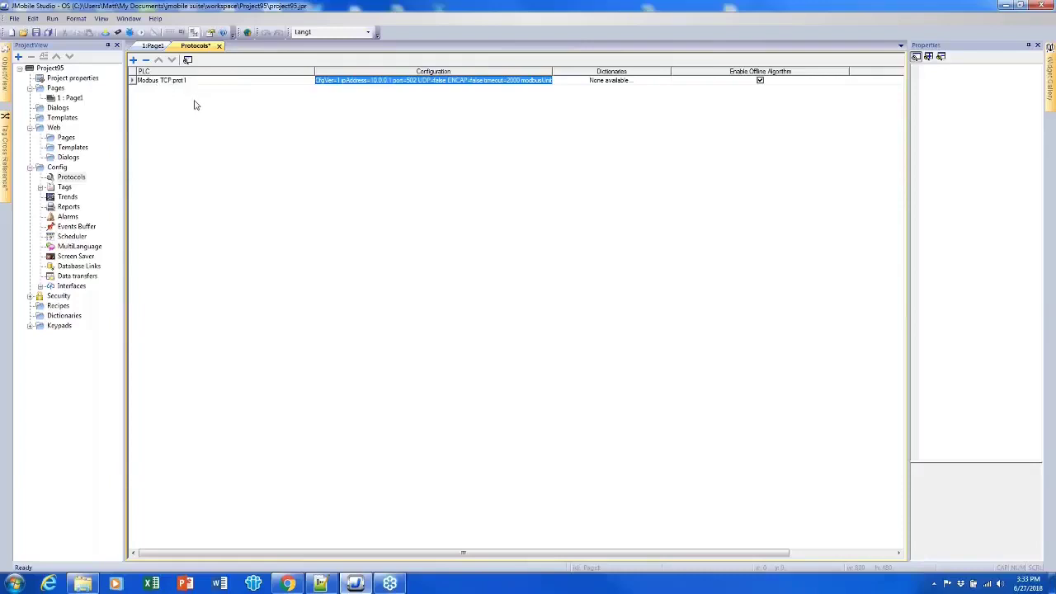
Step: Add a CODESYS V3 ETH protocol row with IP address 127.0.0.1
{"action": "left_click", "coordinate": [133, 59]}
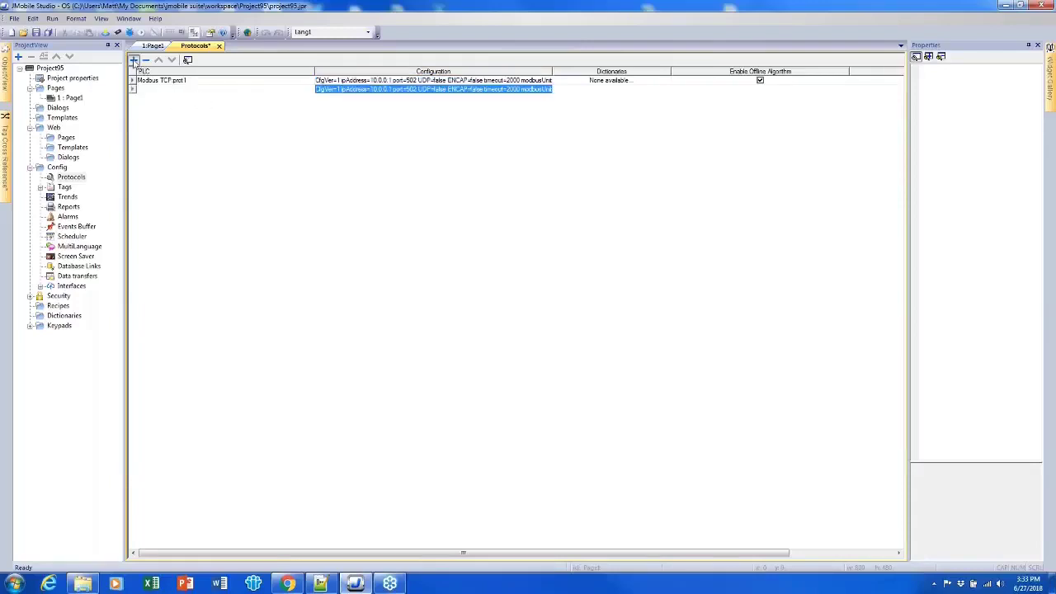
{"action": "left_click", "coordinate": [309, 90]}
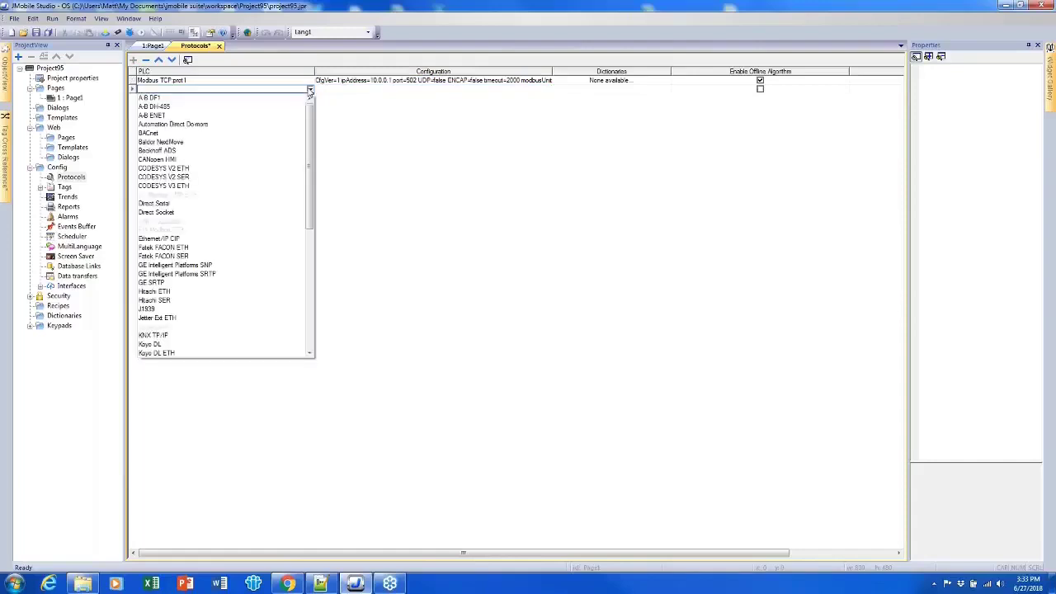
{"action": "left_click", "coordinate": [253, 186]}
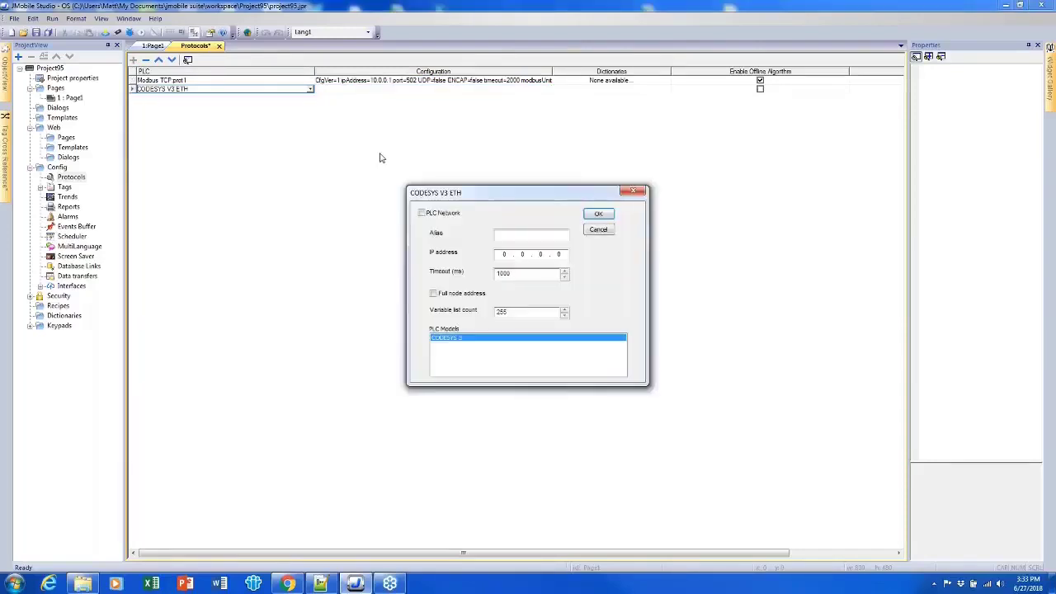
{"action": "left_click_drag", "start_coordinate": [530, 195], "coordinate": [520, 153]}
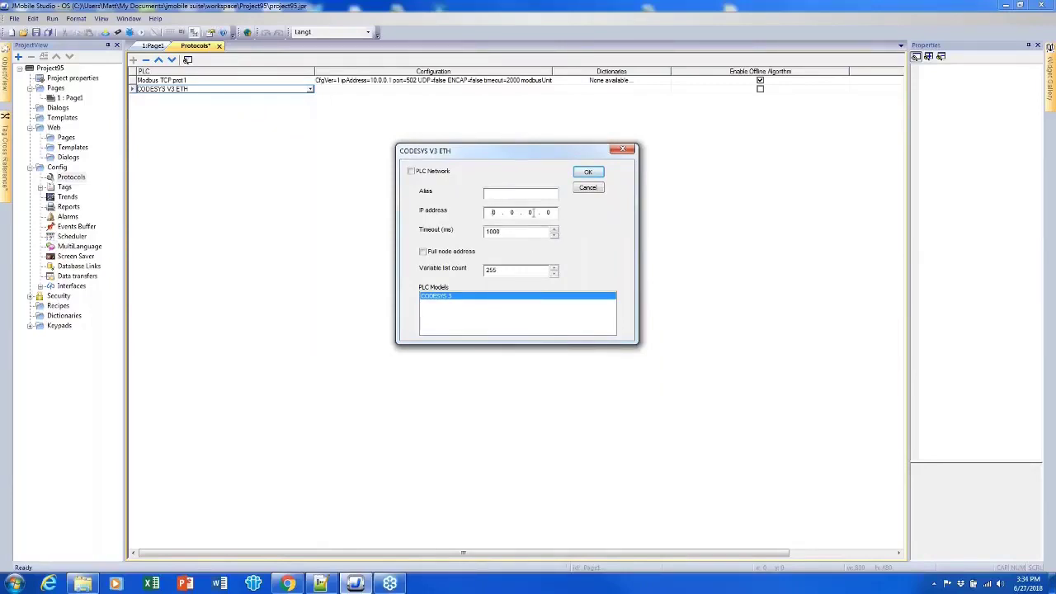
{"action": "type", "text": "127"}
{"action": "left_click", "coordinate": [548, 212]}
{"action": "left_click", "coordinate": [588, 172]}
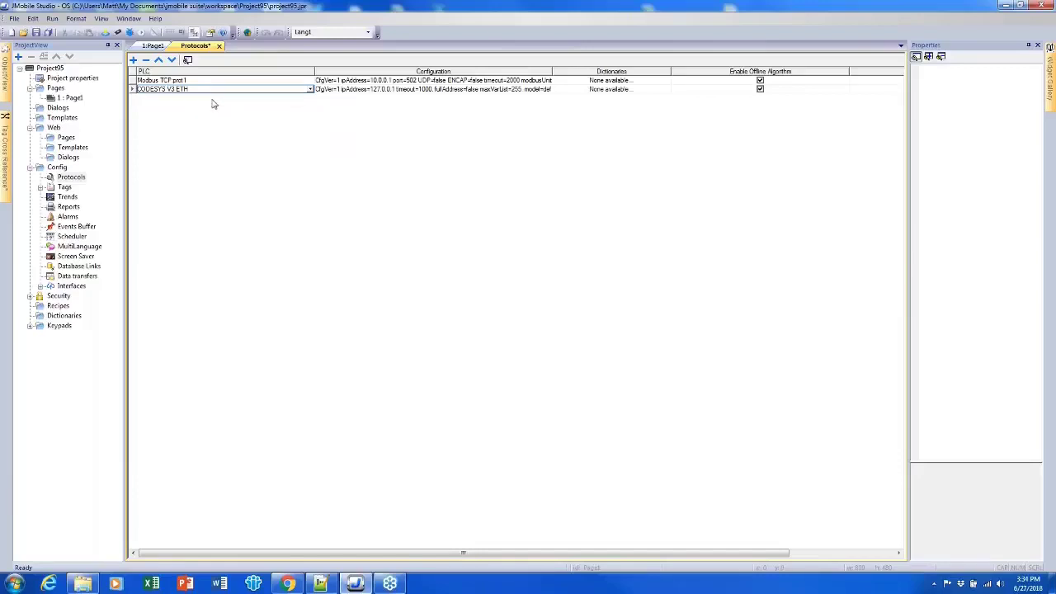
Step: Add a third protocol row and scroll its PLC list down to Variables
{"action": "left_click", "coordinate": [133, 59]}
{"action": "left_click", "coordinate": [310, 97]}
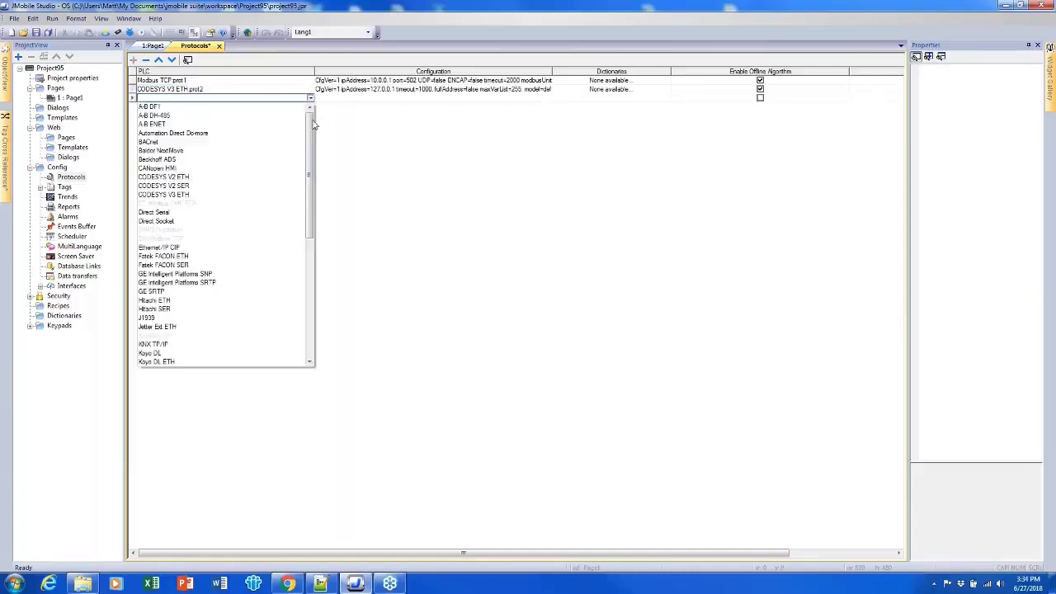
{"action": "left_click_drag", "start_coordinate": [314, 124], "coordinate": [314, 247]}
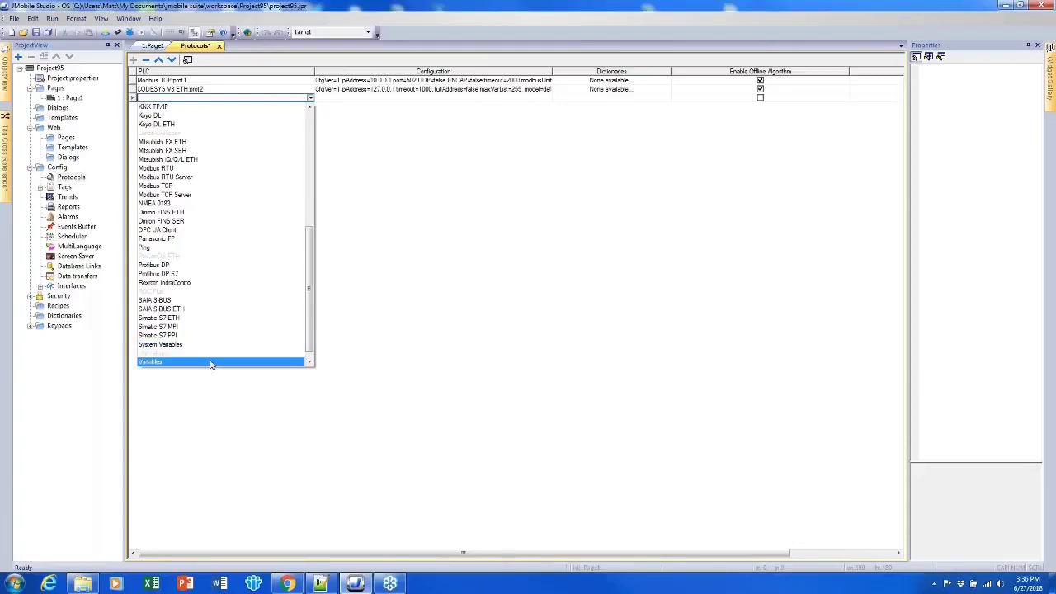
Step: Set the third row to Variables and save the project
{"action": "left_click", "coordinate": [210, 363]}
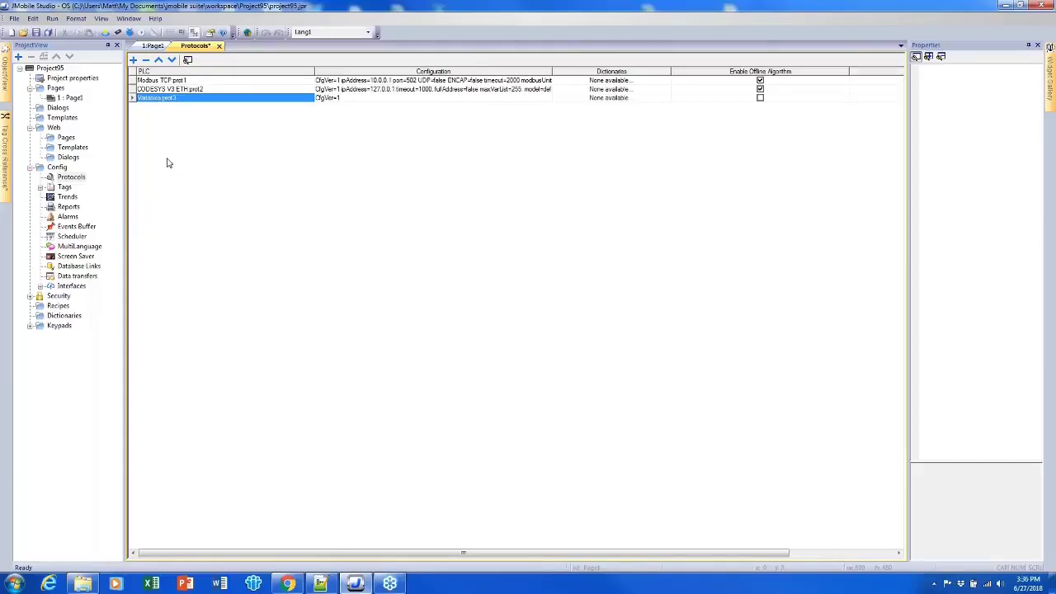
{"action": "left_click", "coordinate": [36, 32]}
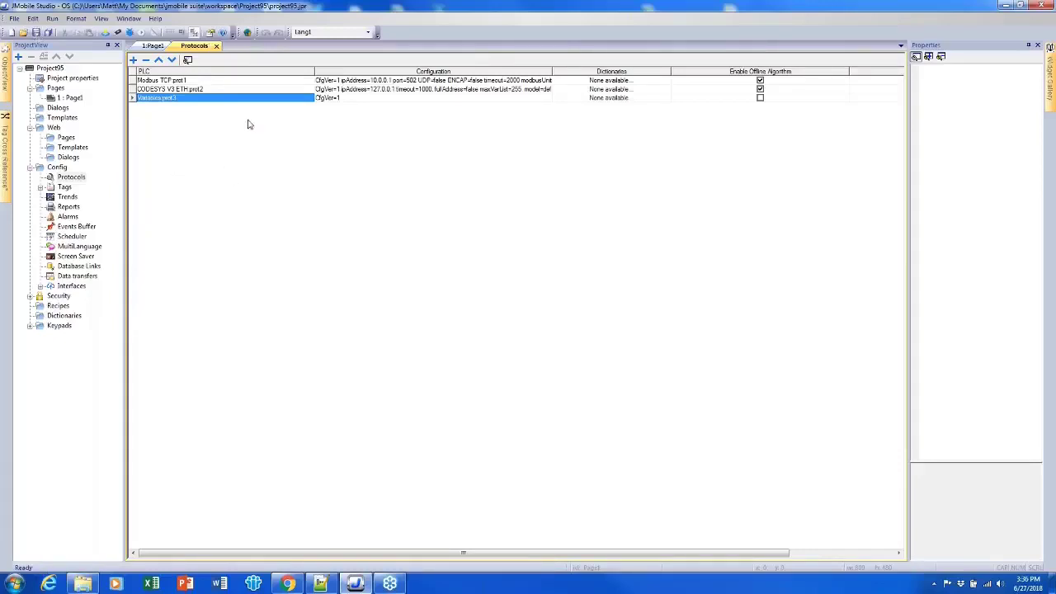